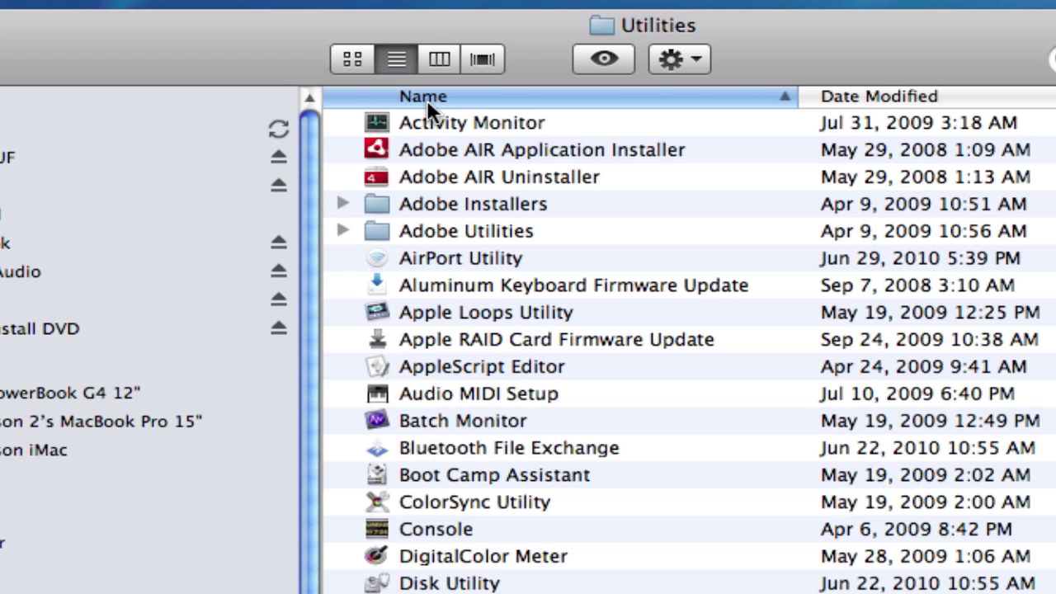
Toggle the Utilities folder's name sorting between descending and ascending order
click(511, 91)
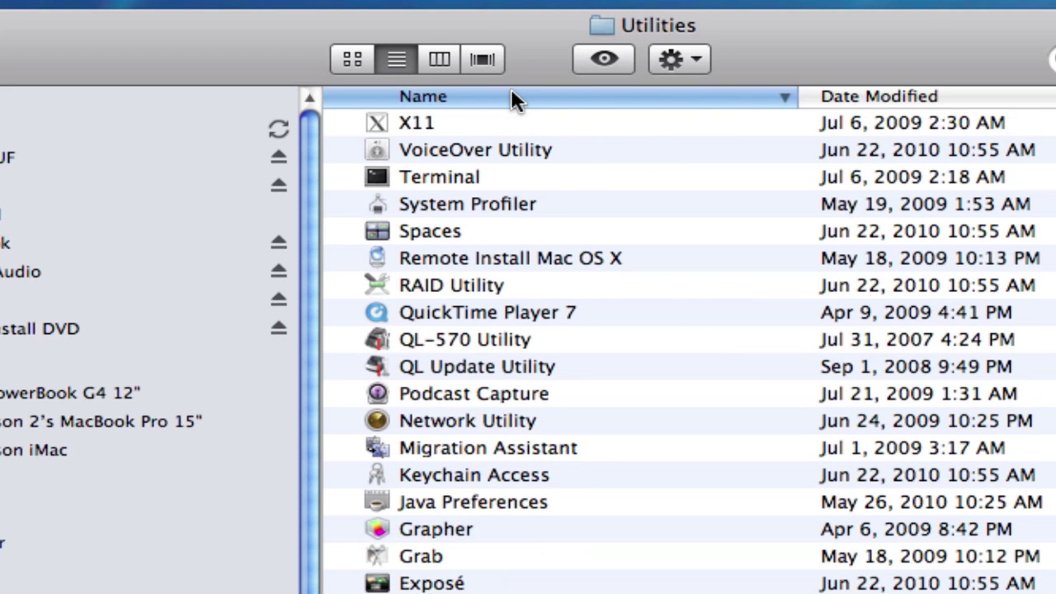
click(511, 90)
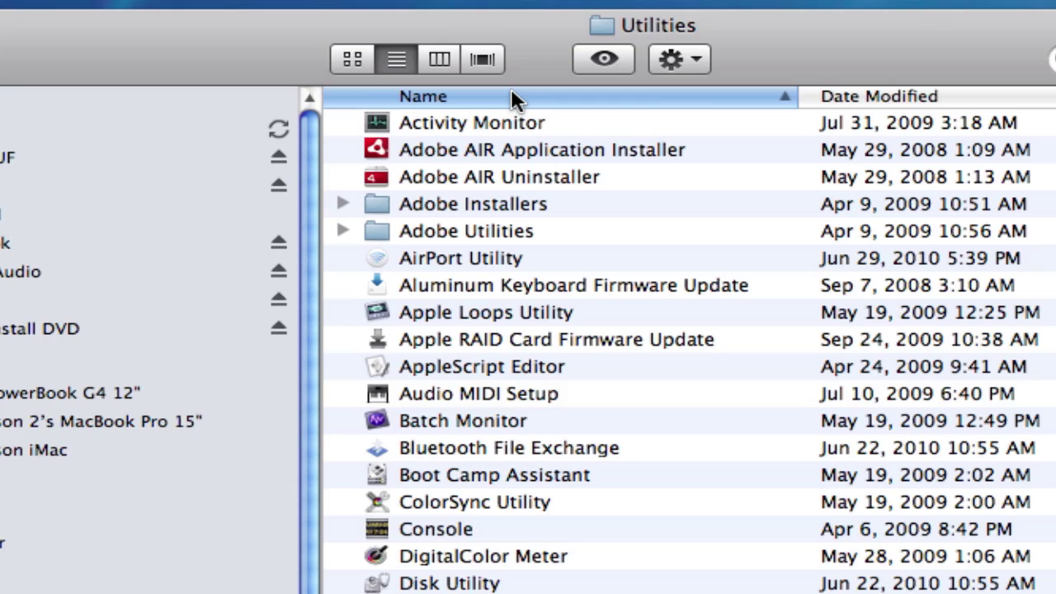
click(511, 92)
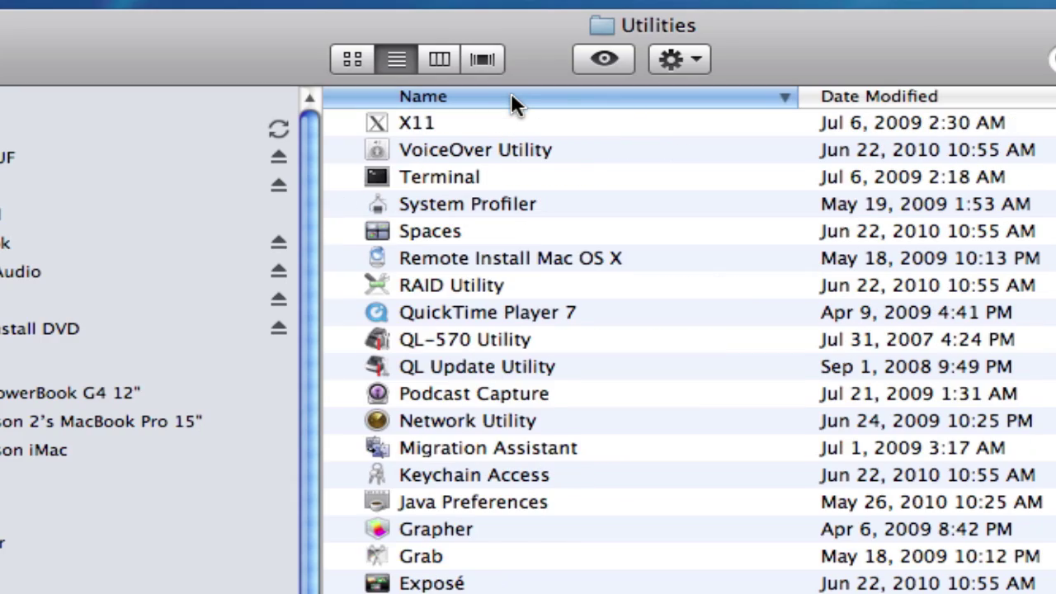
click(510, 92)
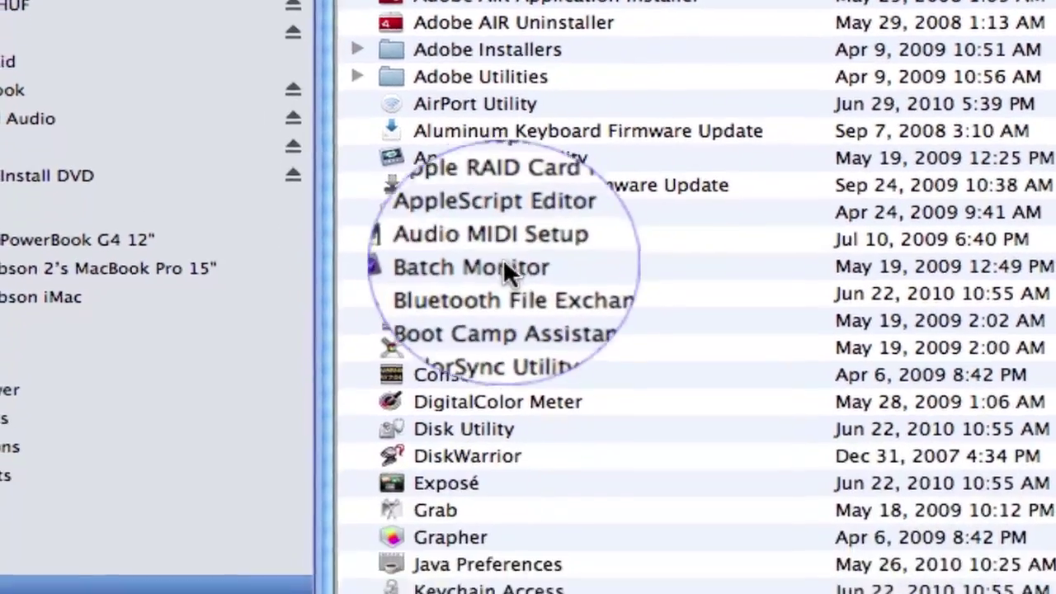
Open Disk Utility and select the Mac OS X Install DVD volume under its optical drive
click(476, 428)
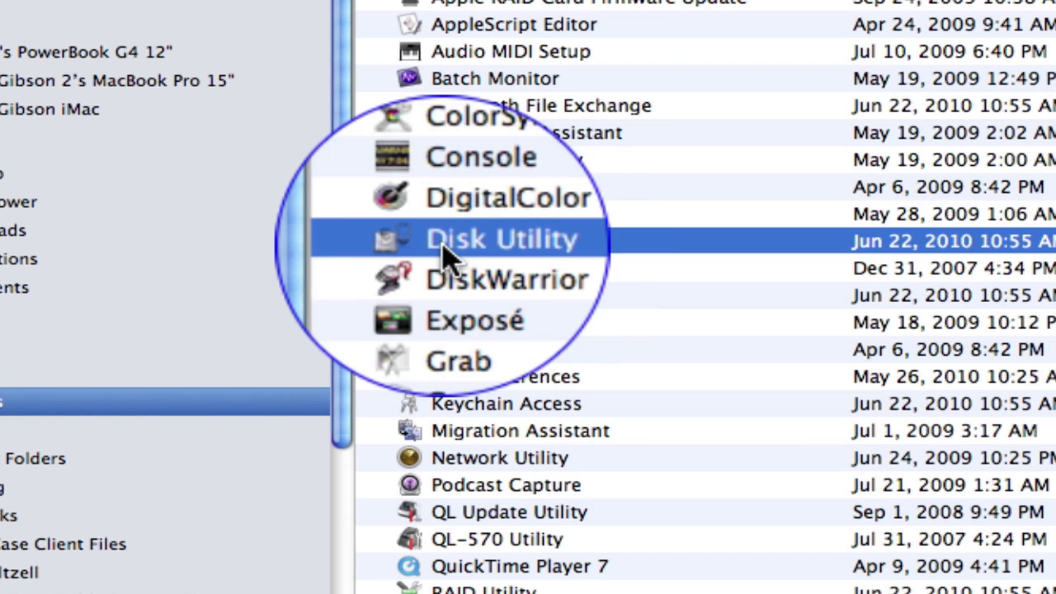
double_click(405, 241)
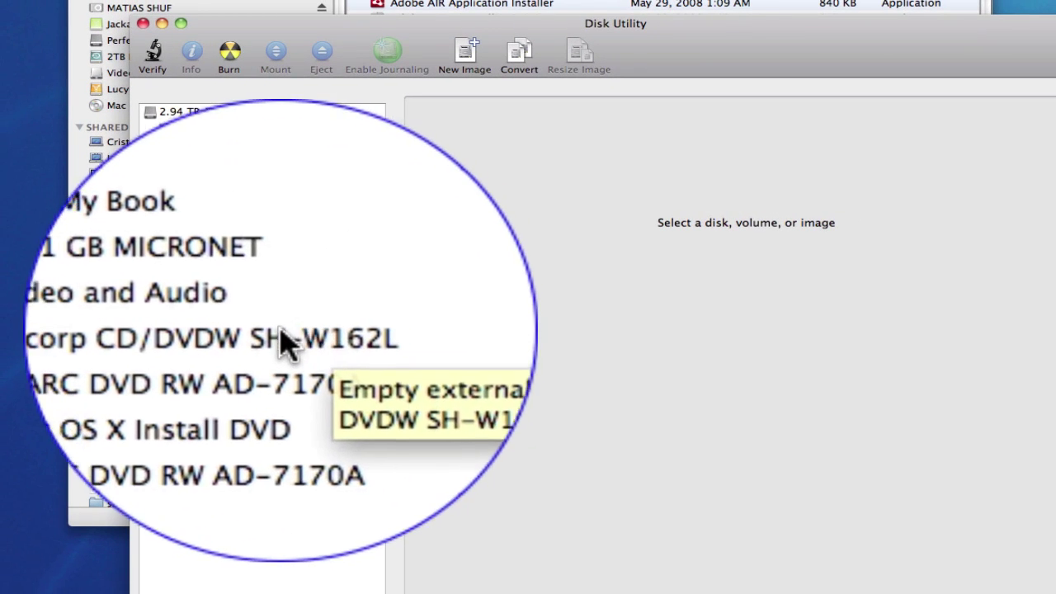
click(174, 335)
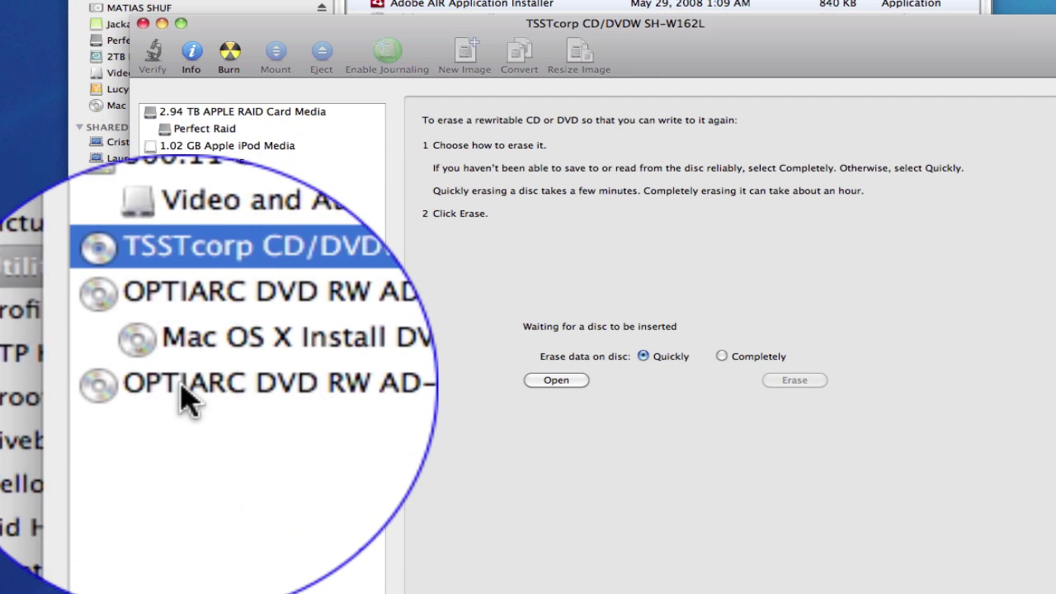
click(188, 396)
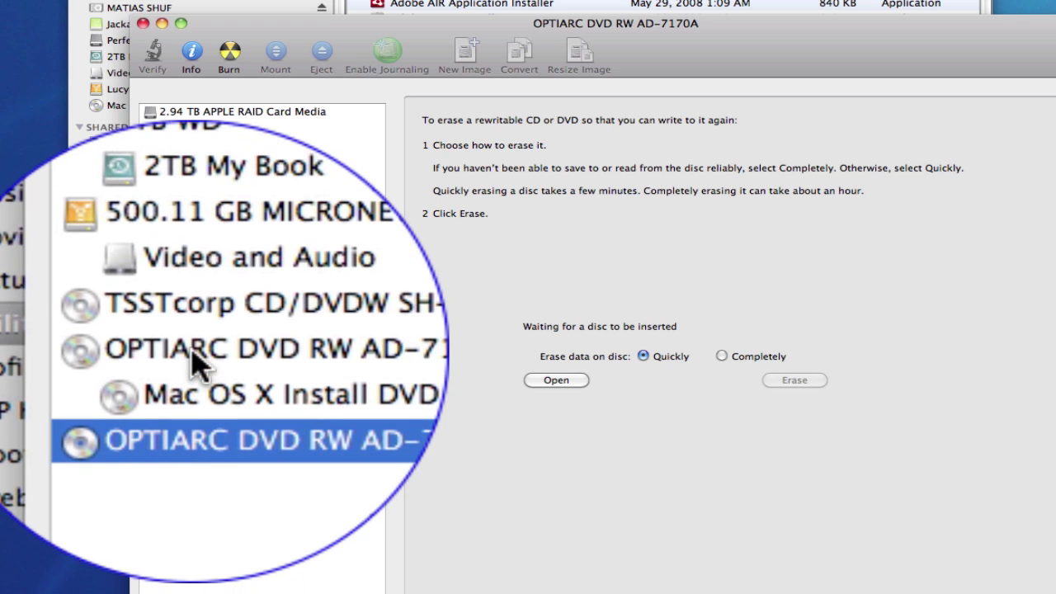
click(194, 355)
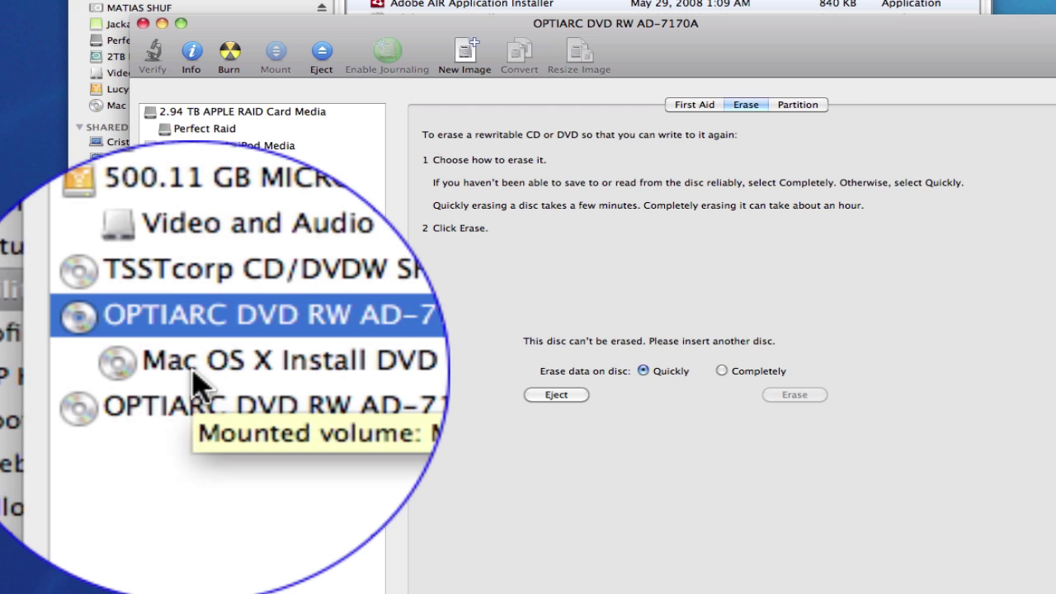
click(195, 381)
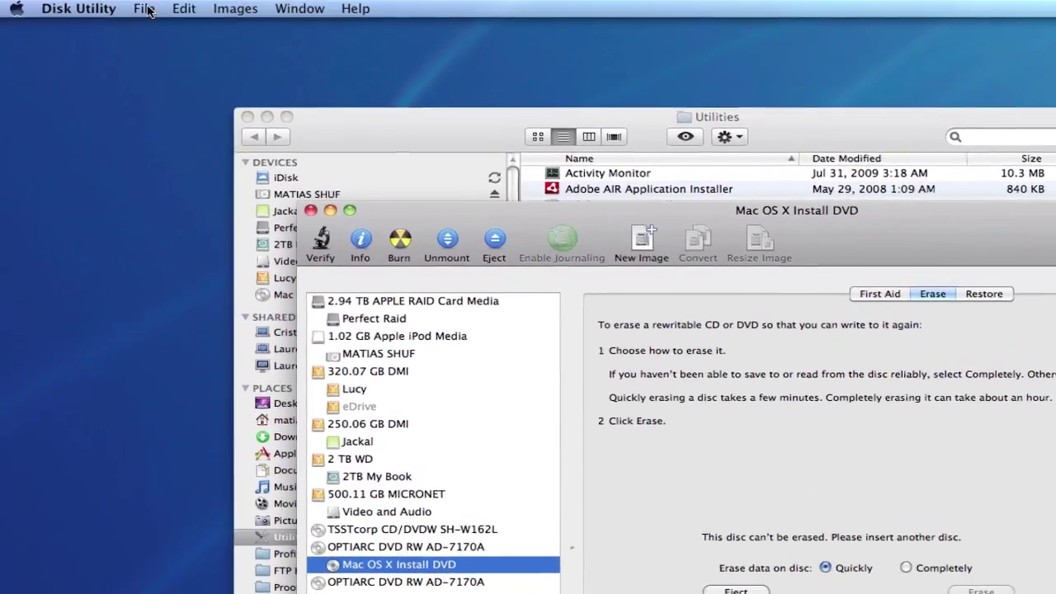
Start a new disk image from the Mac OS X Install DVD volume
click(146, 9)
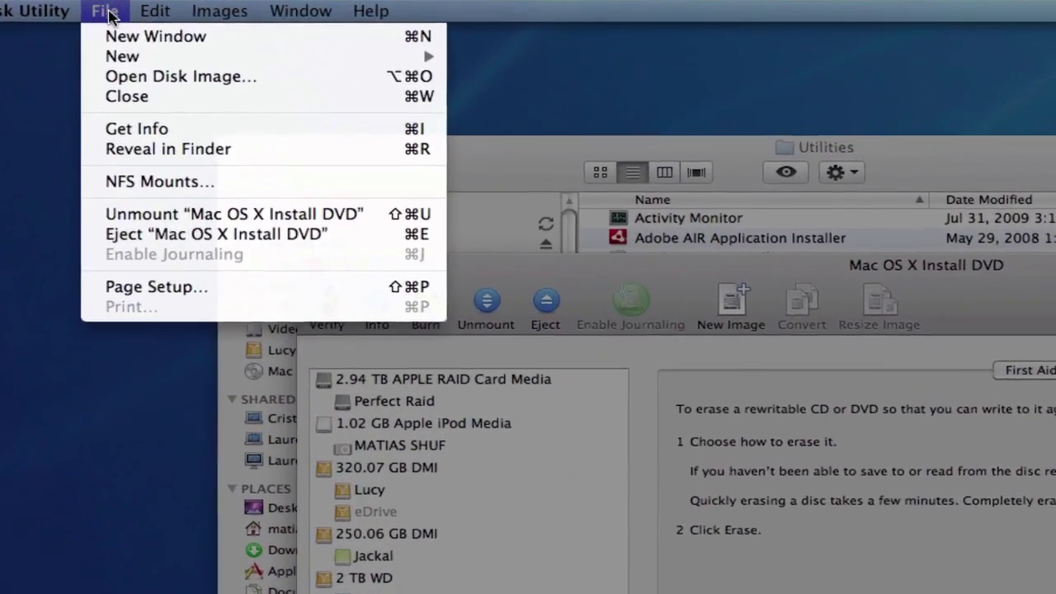
mouse_move(134, 54)
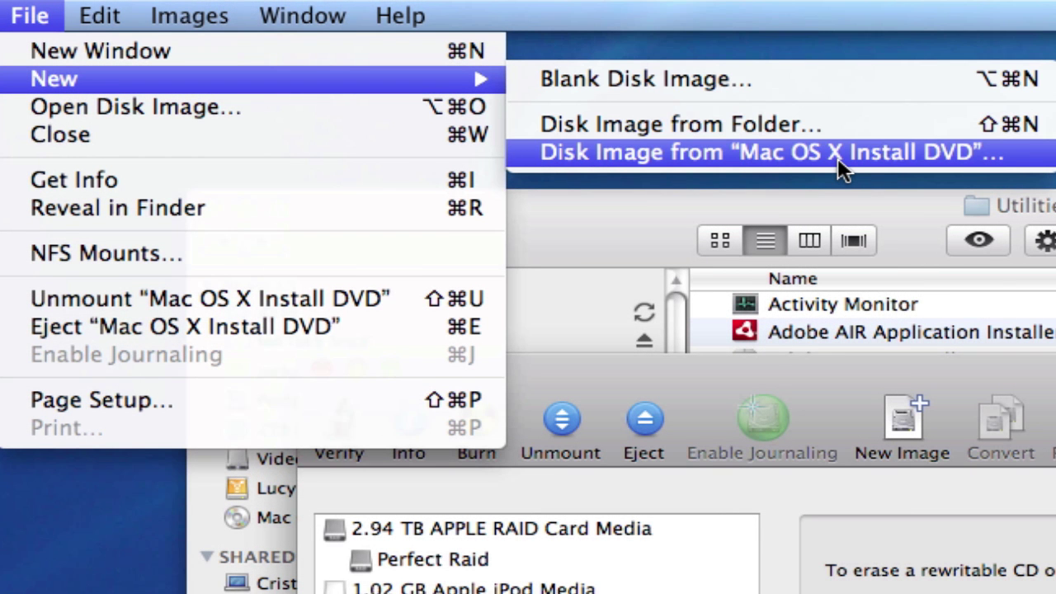
click(838, 158)
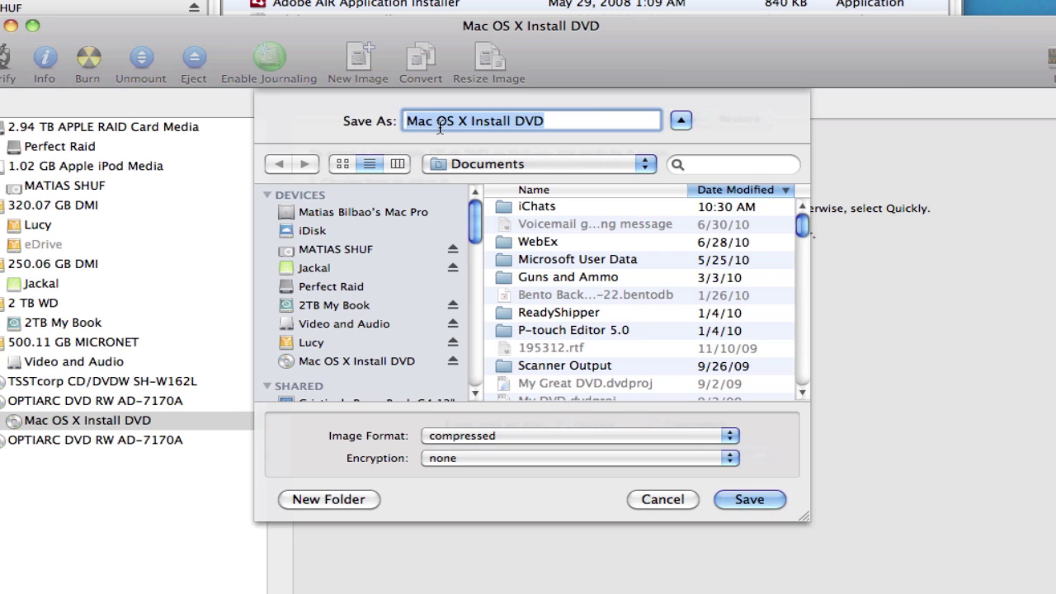
Create a folder named Disk Images in the home folder as the save location for the image
scroll(445, 376, down, 2)
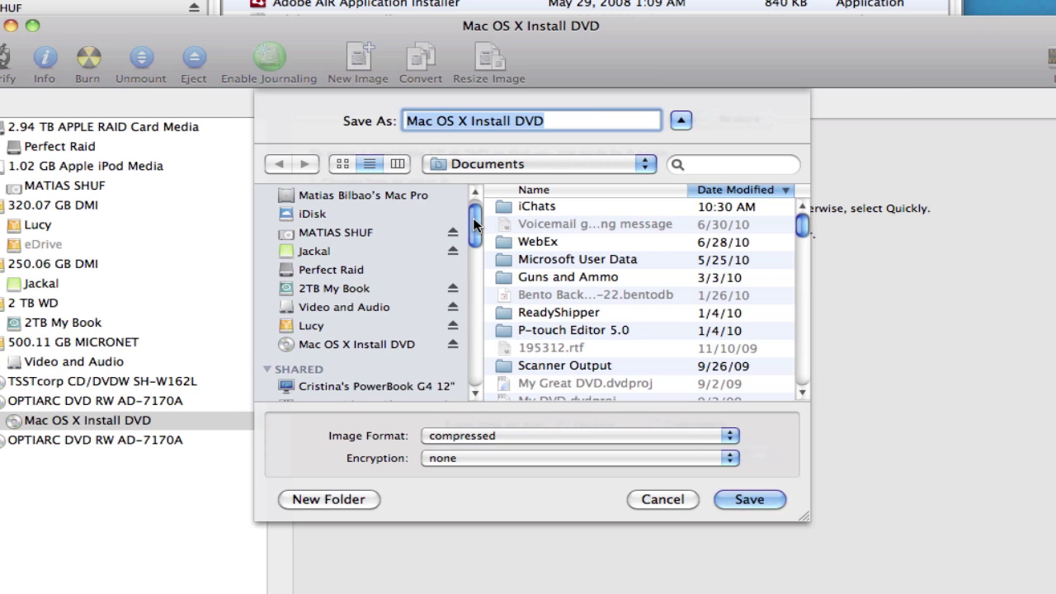
scroll(432, 281, down, 4)
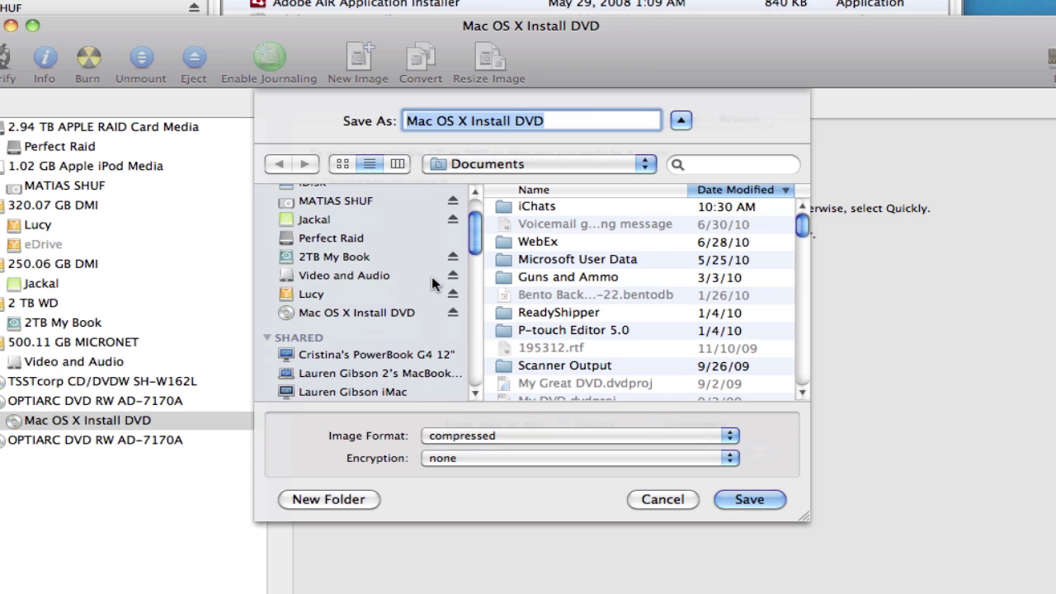
scroll(432, 277, down, 6)
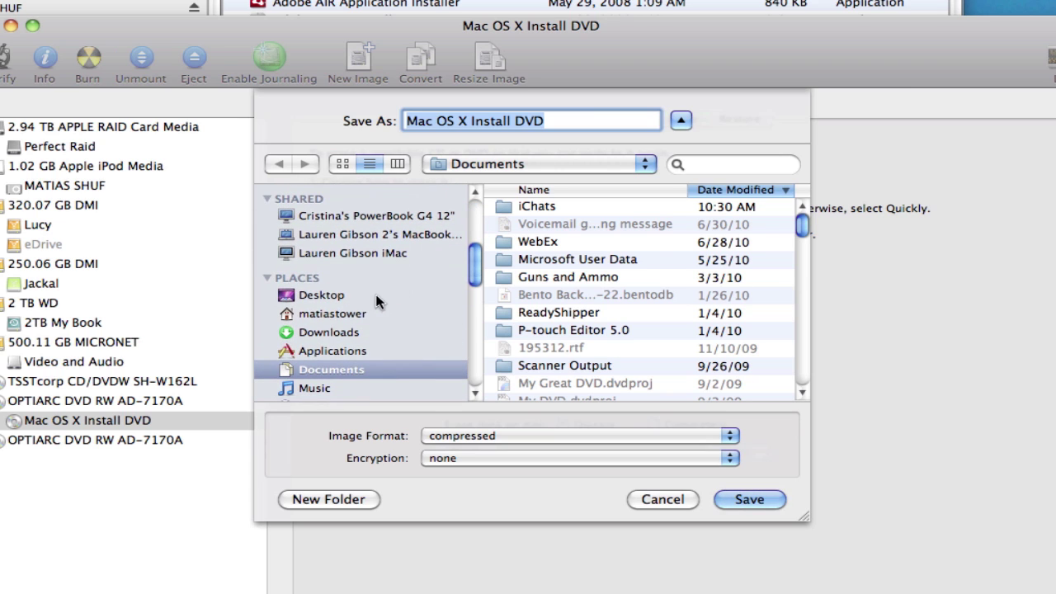
click(331, 314)
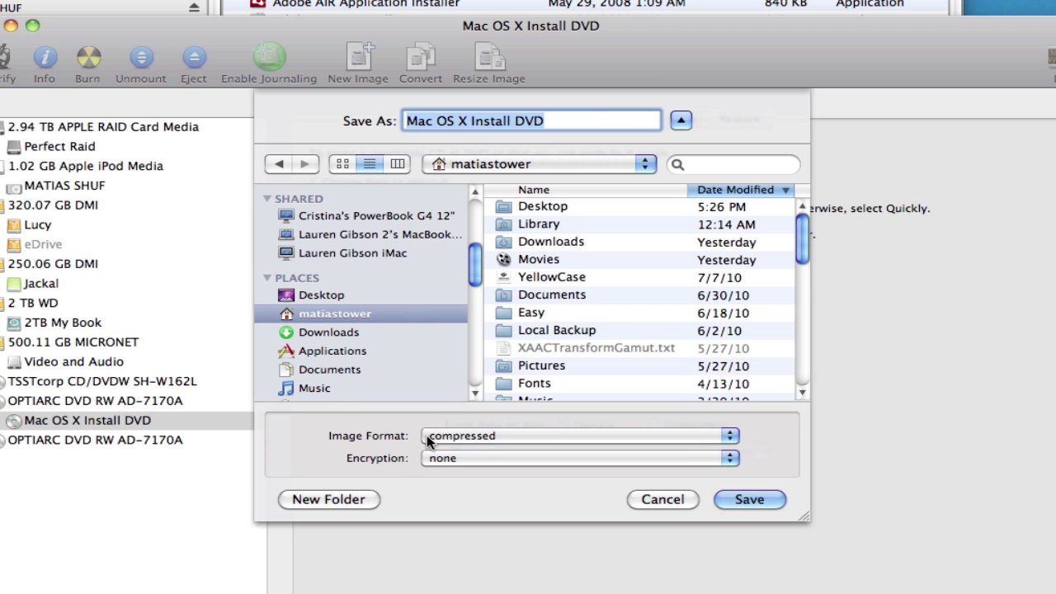
click(338, 500)
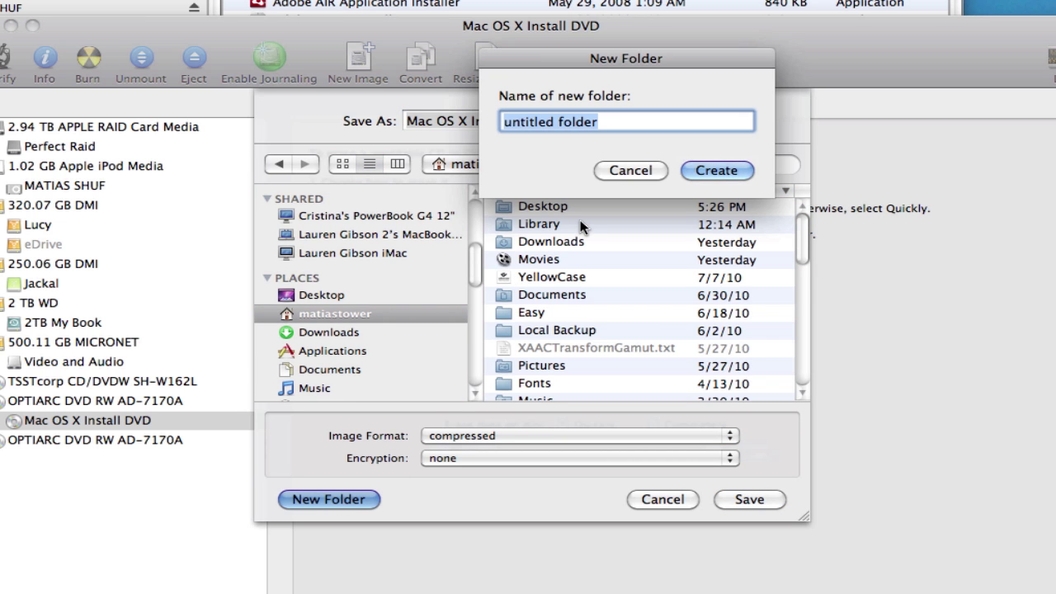
text(Disk Images)
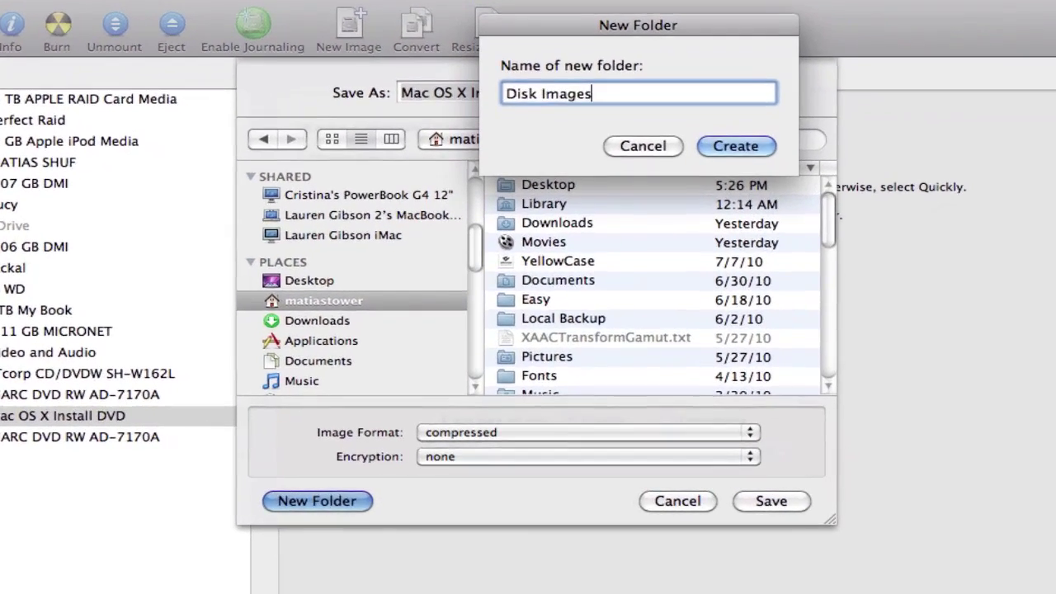
click(743, 134)
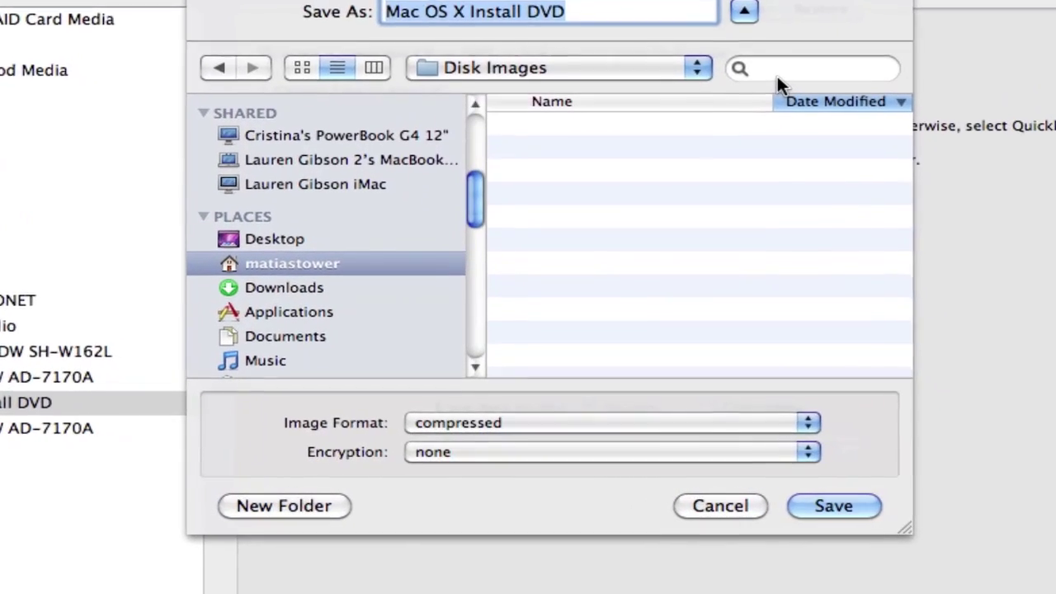
Set the image format to DVD/CD master and save the disk image
click(462, 421)
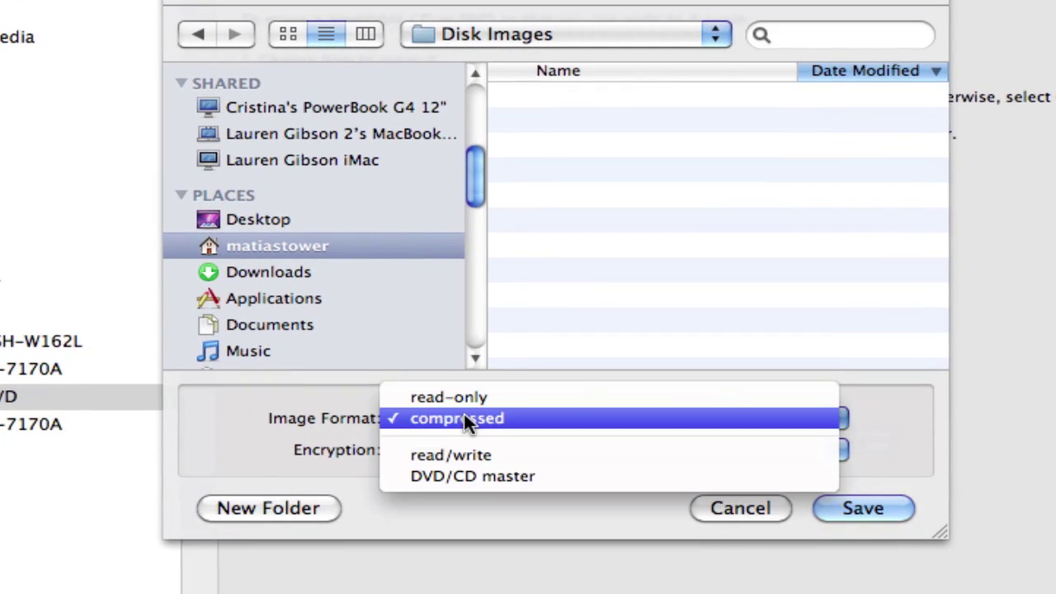
click(472, 476)
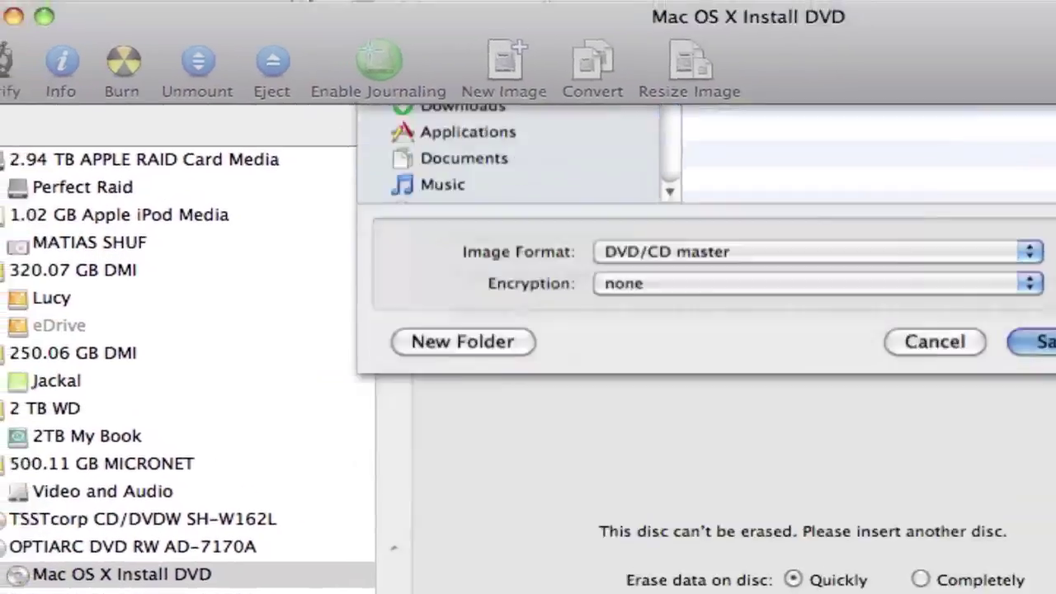
click(905, 545)
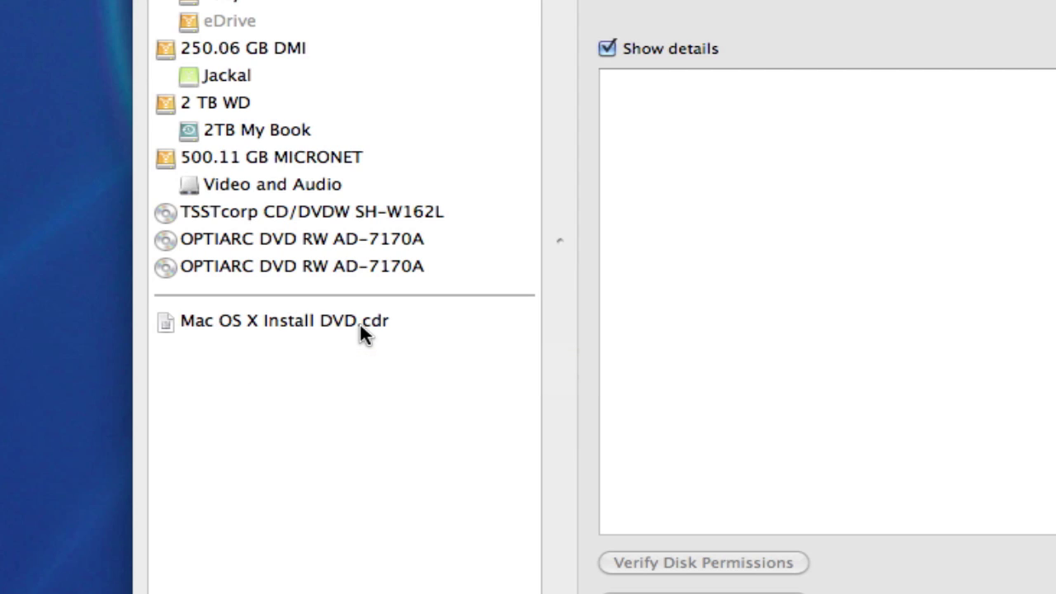
Set up a burn of Mac OS X Install DVD.cdr in the Upper SuperDrive, and cancel it
click(263, 325)
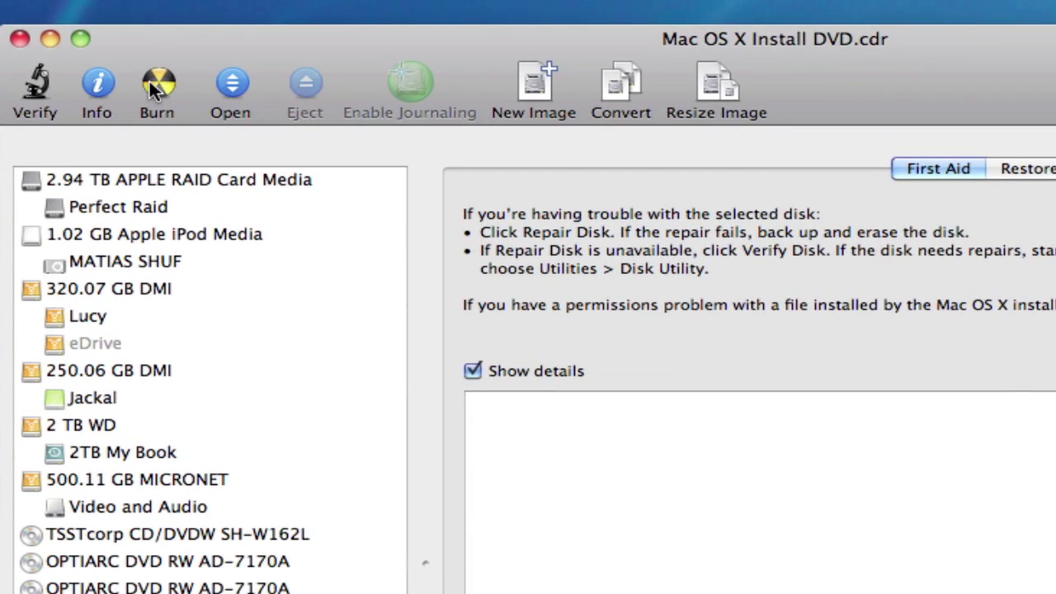
click(154, 87)
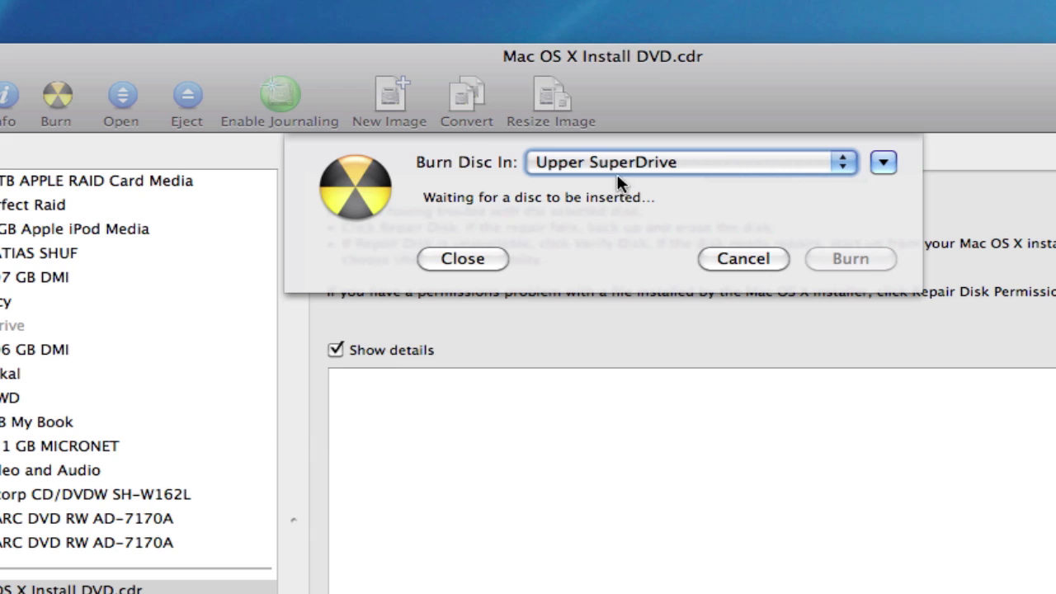
click(652, 166)
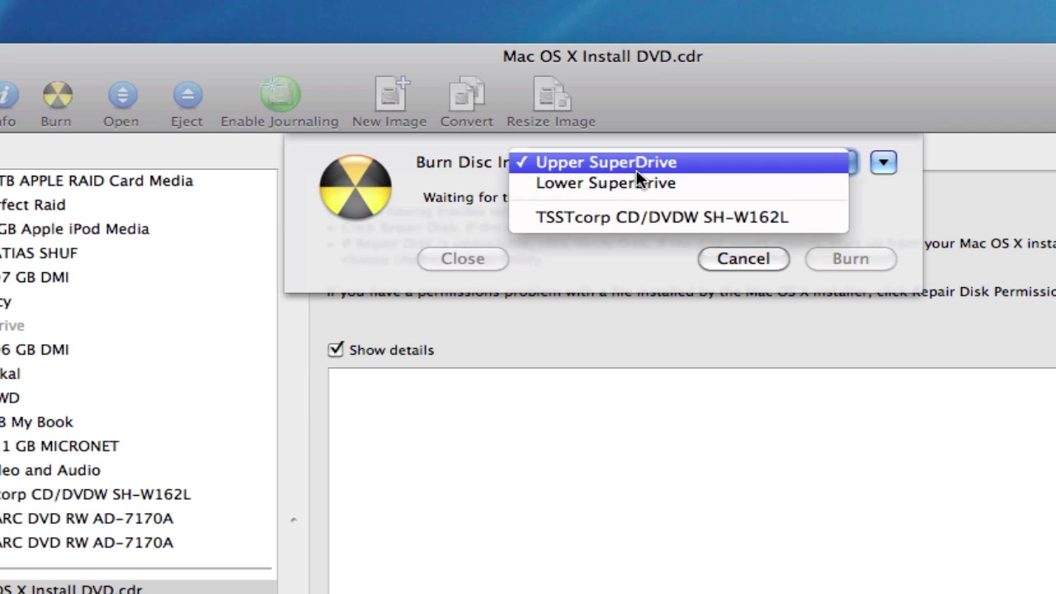
click(636, 172)
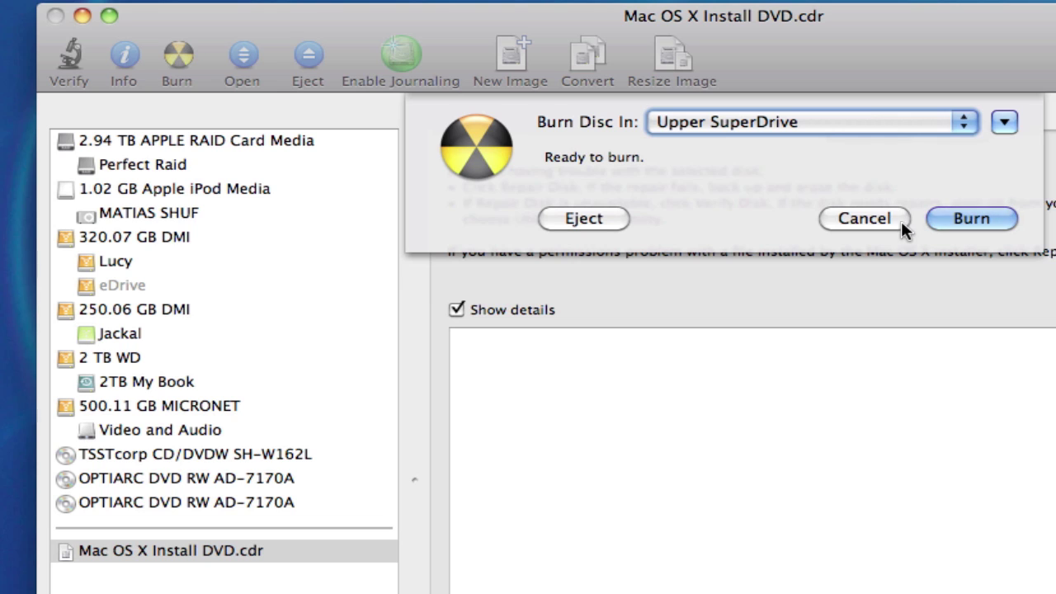
click(876, 219)
Remove the Mac OS X Install DVD.cdr image from the drive list
click(384, 580)
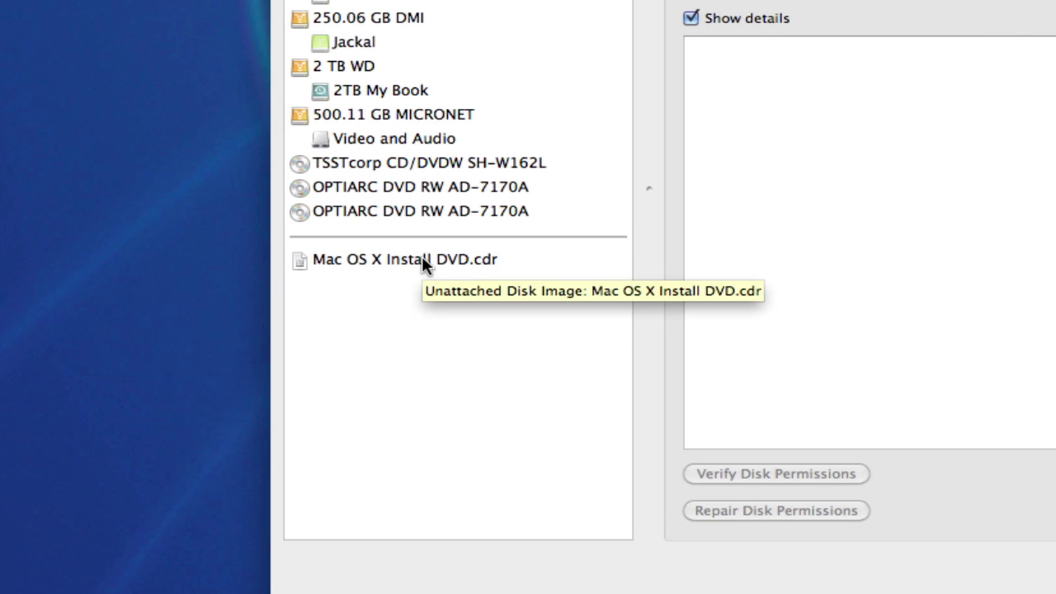
drag(422, 260, 174, 258)
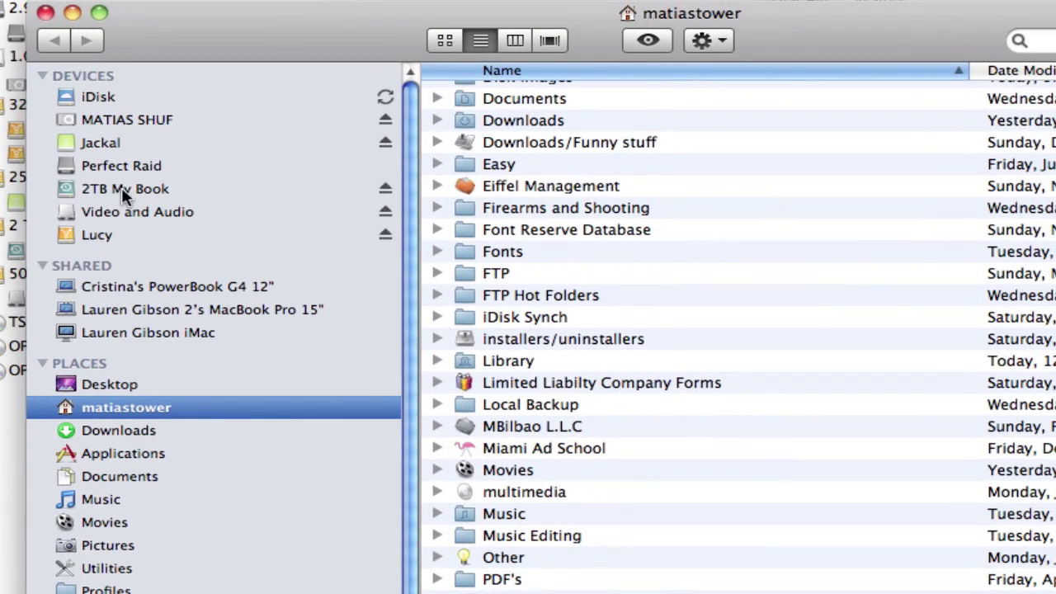
In Finder, open the OS folder within Software on the Jackal drive and expand the Leopard 10.5 folder to view its disk image
click(119, 144)
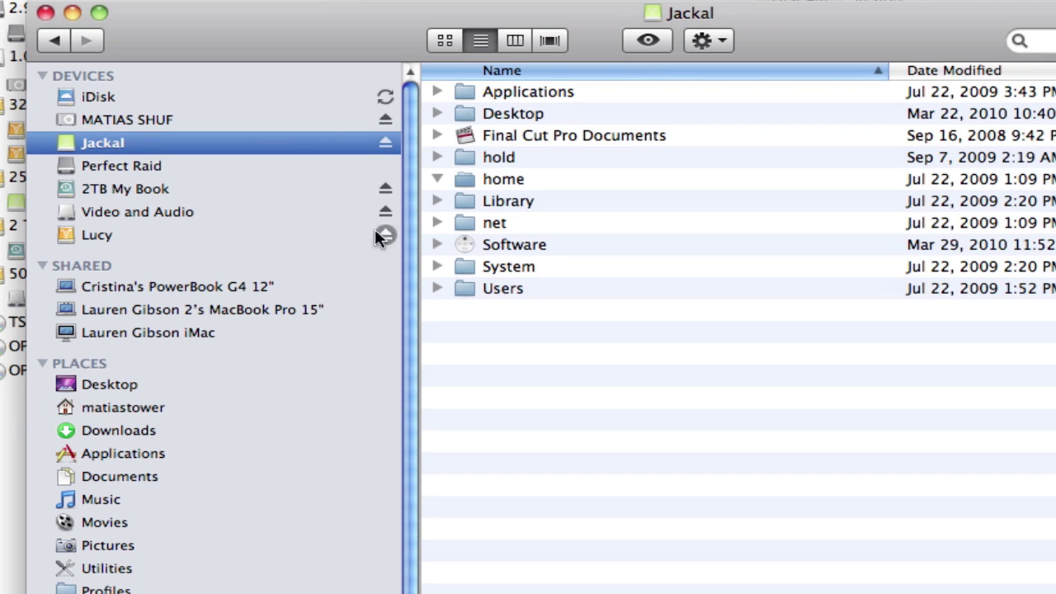
double_click(500, 242)
scroll(657, 369, down, 3)
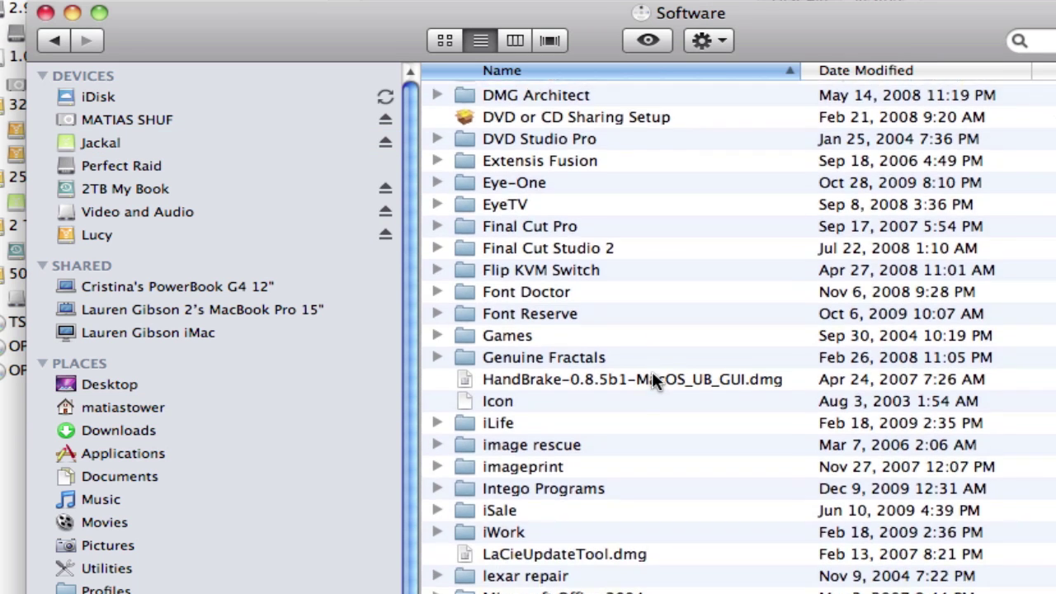
scroll(652, 371, down, 5)
scroll(652, 371, down, 1)
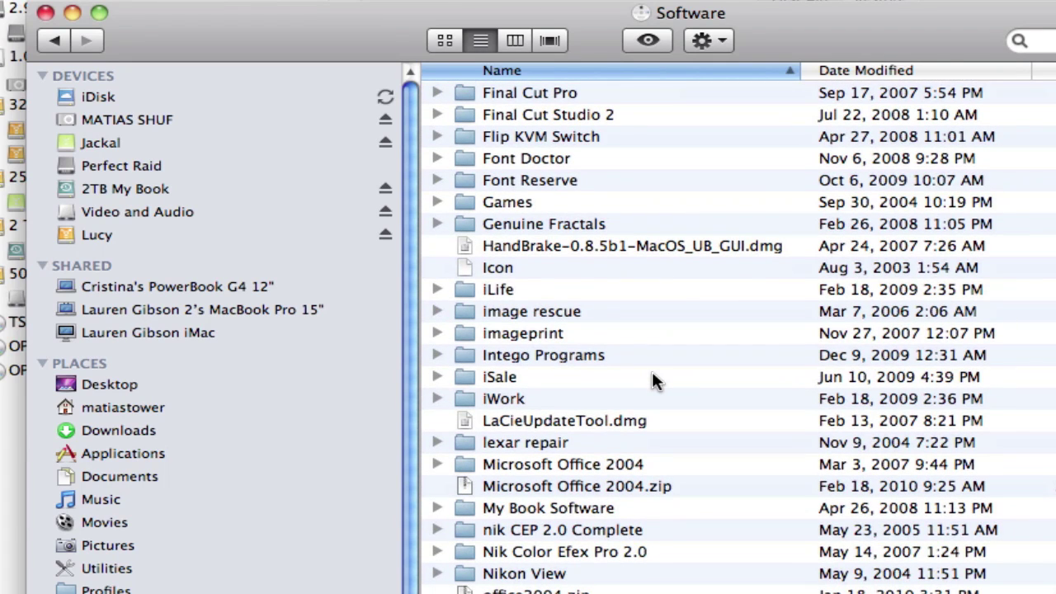
scroll(652, 371, down, 4)
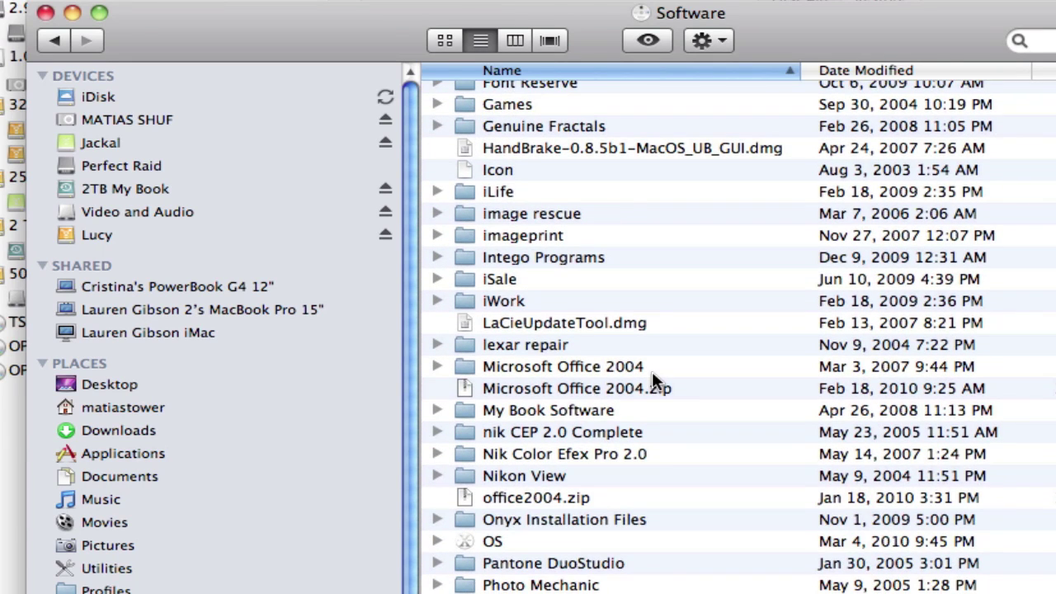
double_click(471, 543)
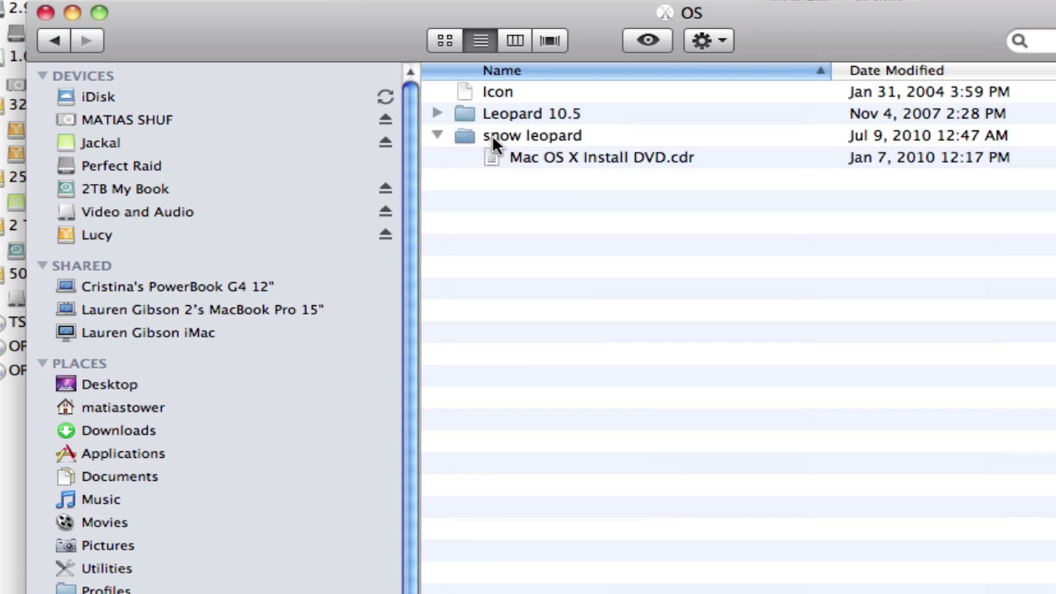
click(438, 113)
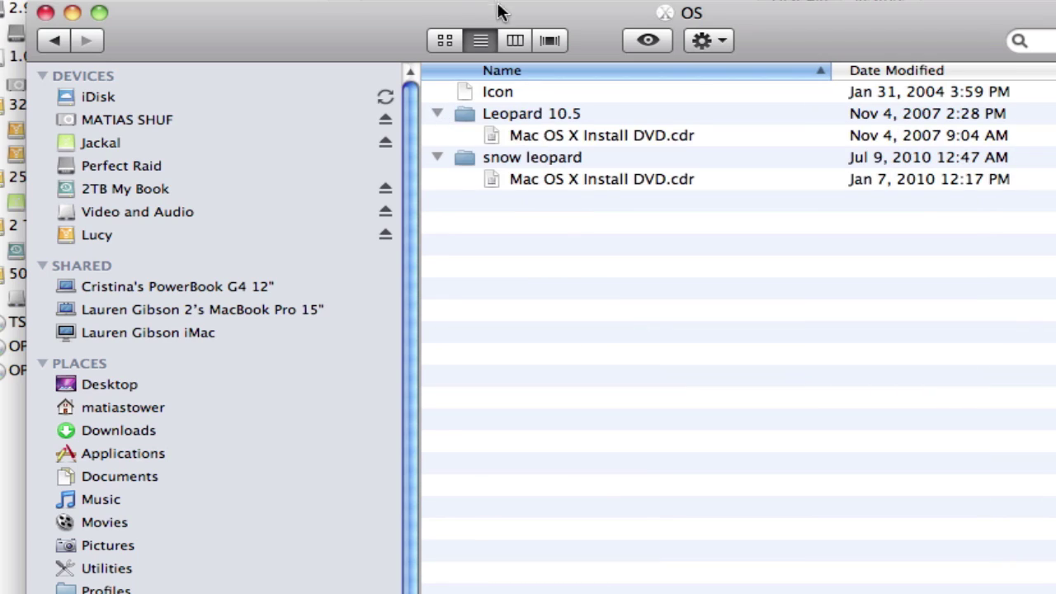
Add Mac OS X Install DVD.cdr from the Leopard 10.5 folder to Disk Utility's drive list, moving the Finder window clear of the list
drag(312, 25, 834, 48)
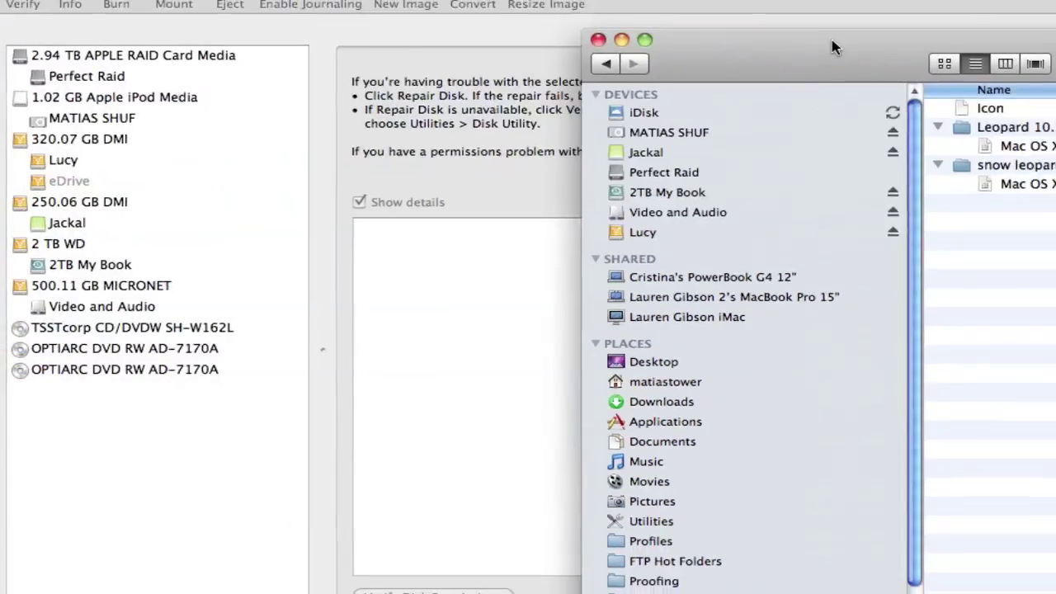
drag(1035, 146, 173, 454)
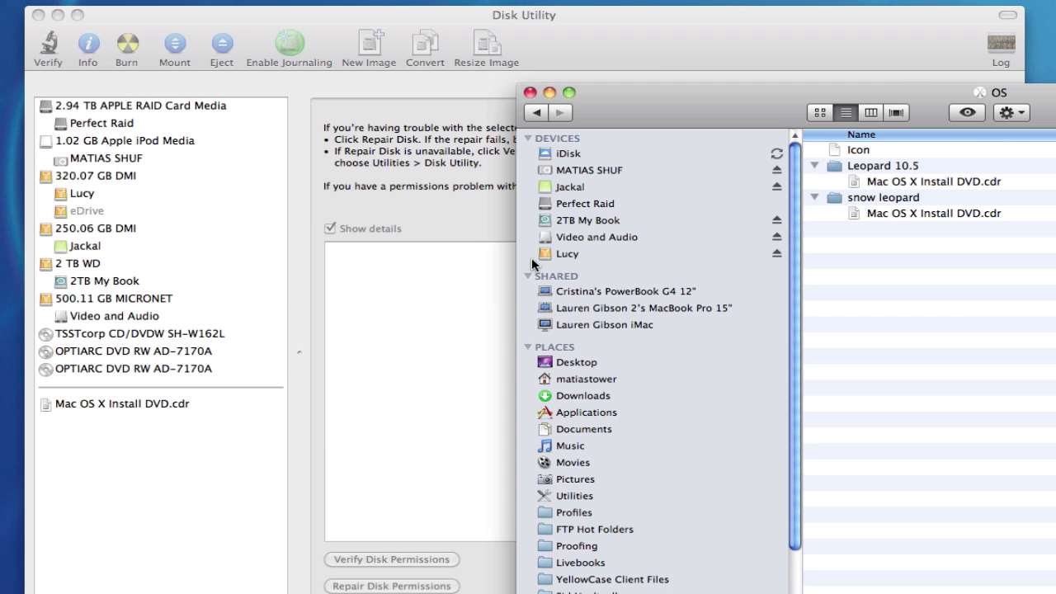
Add Adobe CS3 Design Premium.cdr from the Adobe CS3 folder within Software to Disk Utility's drive list, and close the Finder window
click(537, 113)
scroll(912, 285, up, 10)
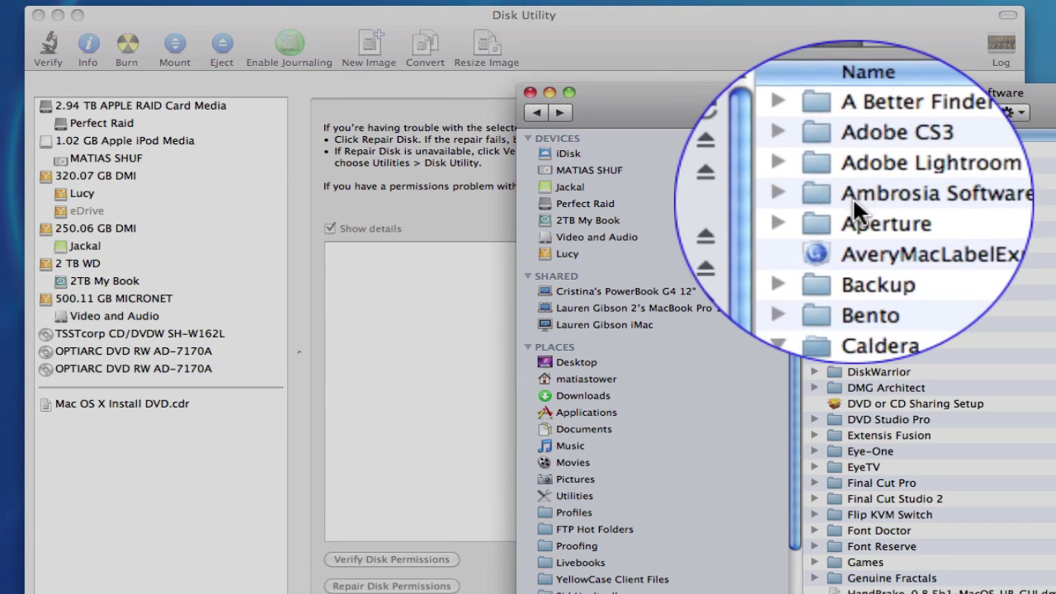
double_click(849, 162)
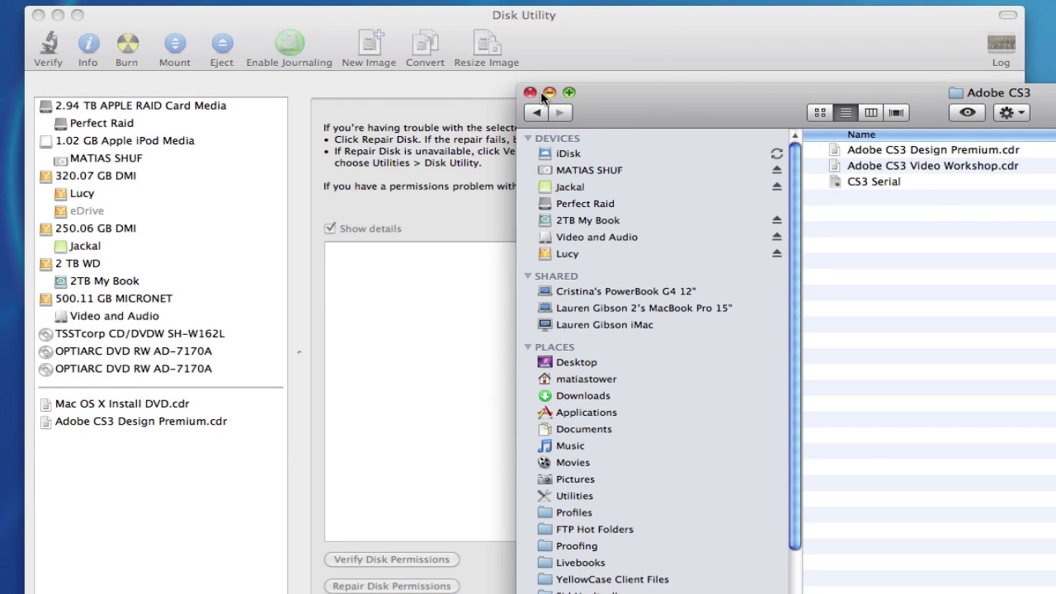
click(528, 95)
Select the Adobe CS3 Design Premium.cdr image in Disk Utility and start setting up a burn of it
click(82, 422)
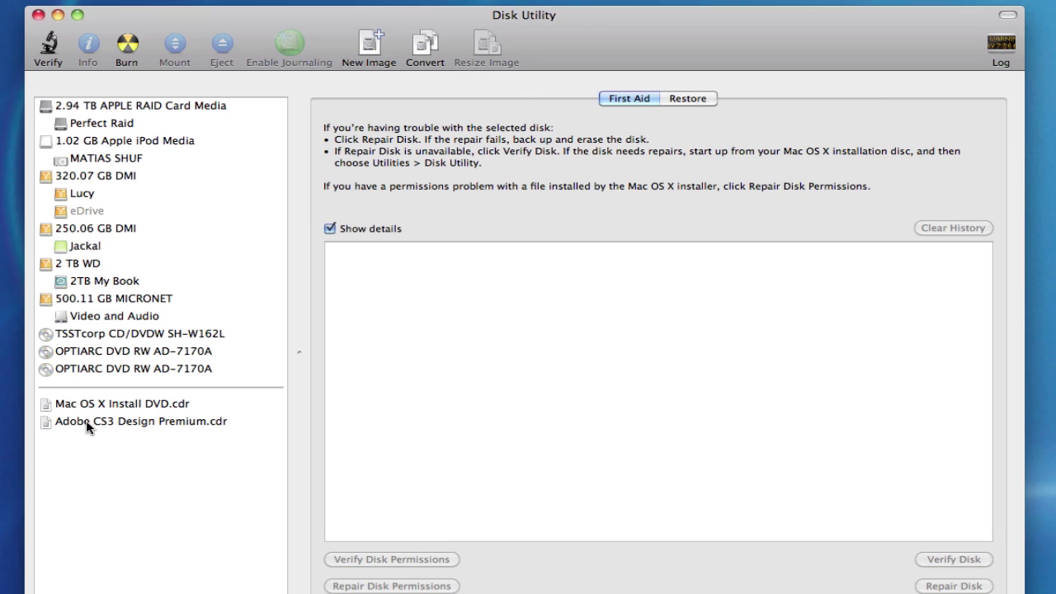
click(150, 425)
click(127, 48)
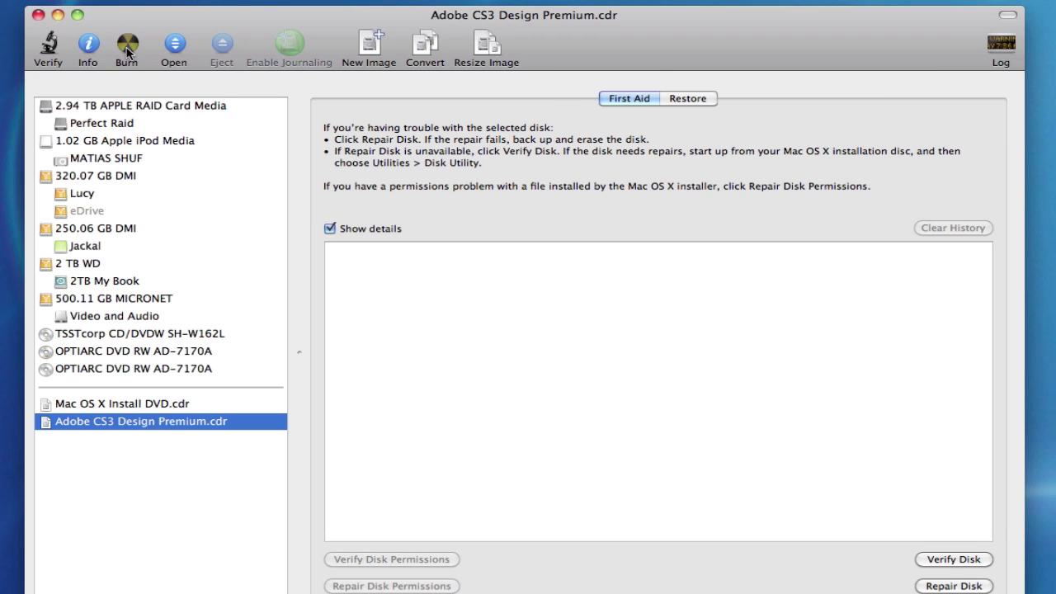